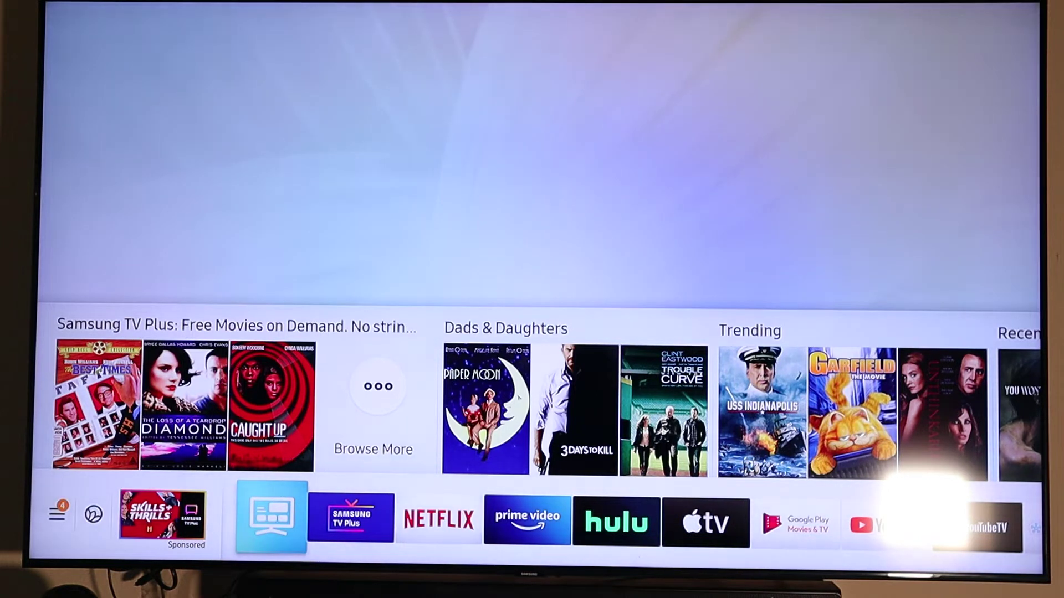
# - Open the TV's full Settings menu and enter the General category
pyautogui.press('Left')
pyautogui.press('Left')
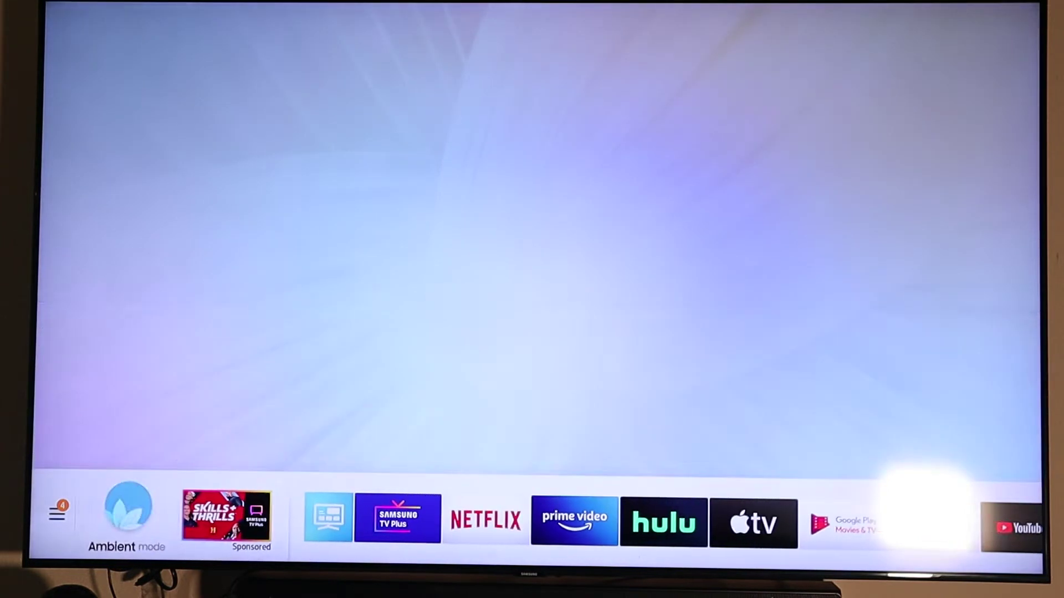
pyautogui.press('Left')
pyautogui.press('Left')
pyautogui.press('Left')
pyautogui.press('Left')
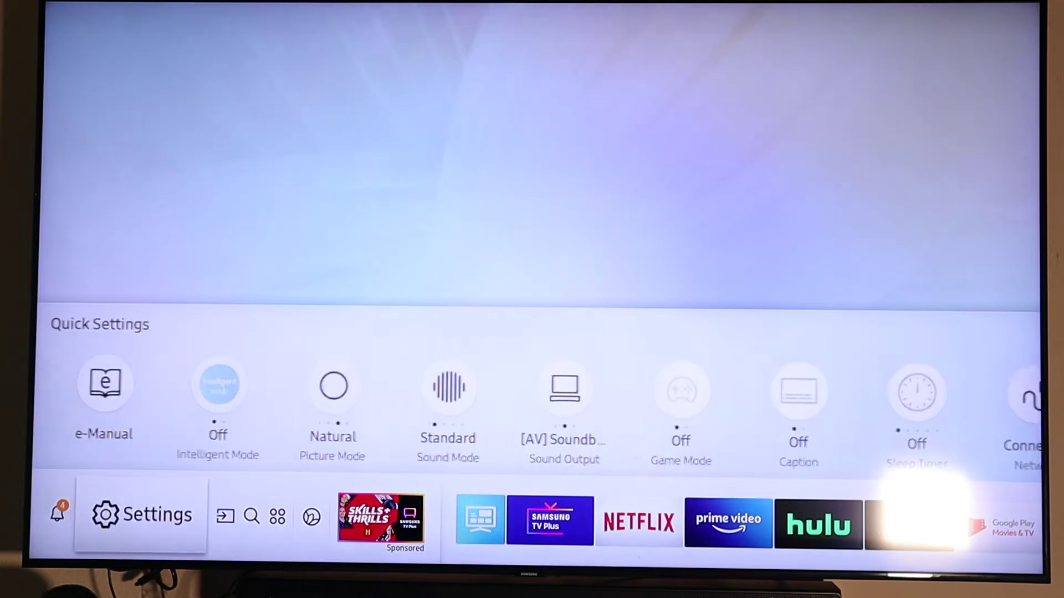
pyautogui.press('Return')
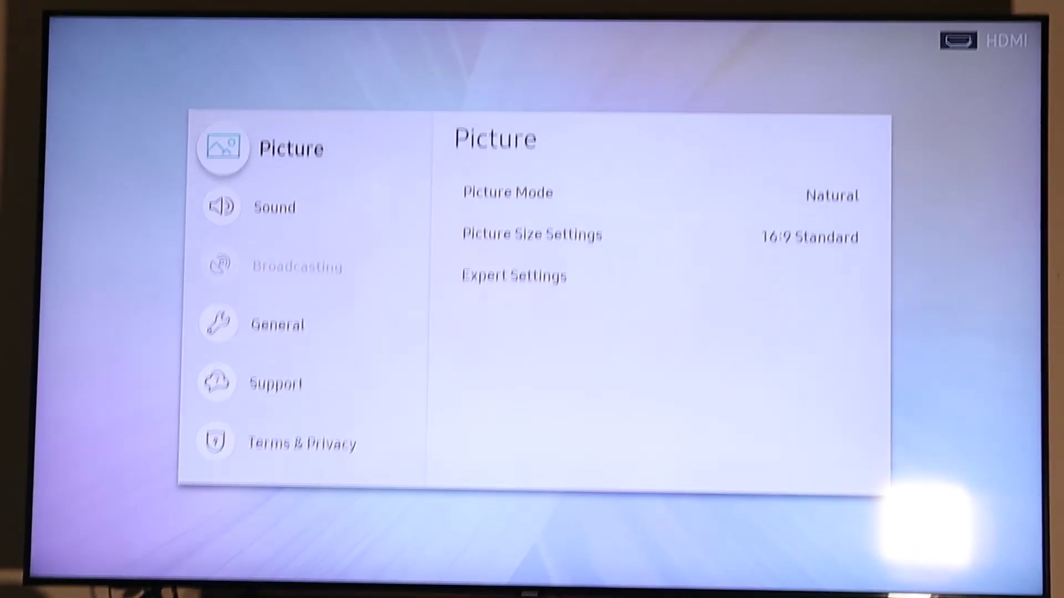
pyautogui.press('Down')
pyautogui.press('Down')
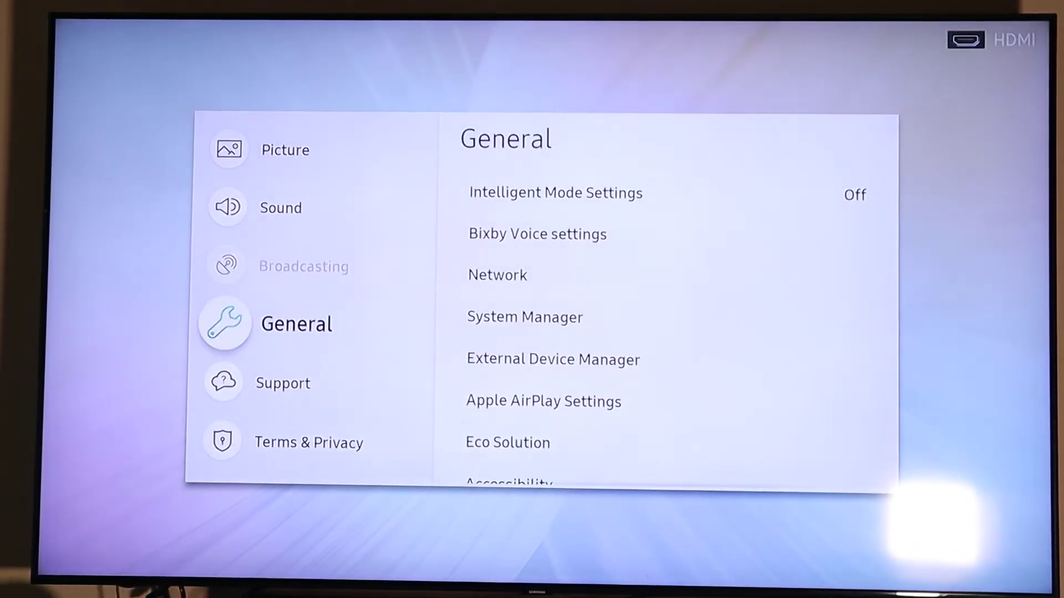
pyautogui.press('Return')
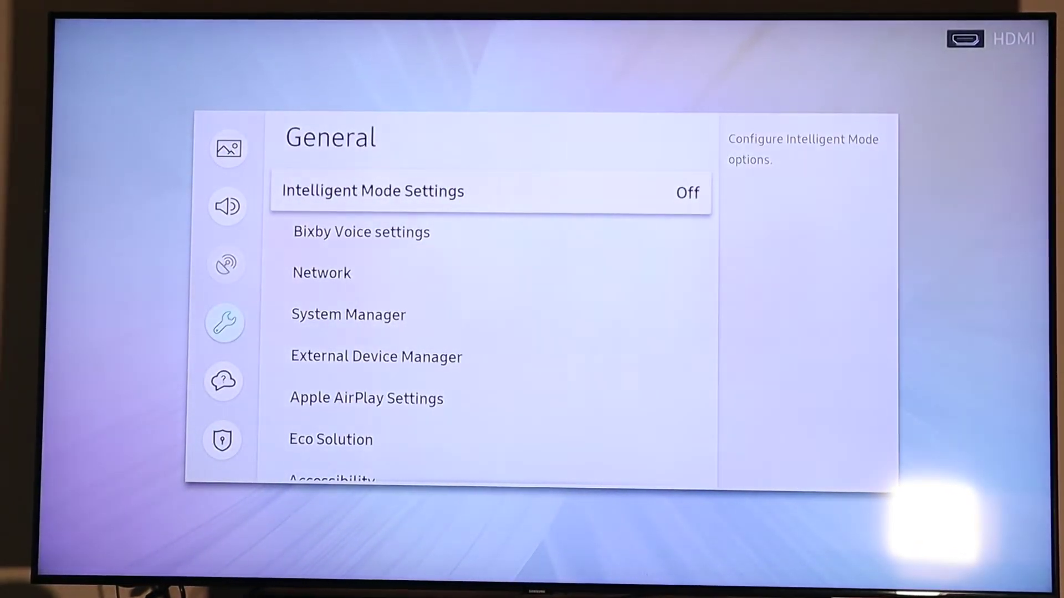
# - Move down the General list to Apple AirPlay Settings and open it
pyautogui.press('Down')
pyautogui.press('Down')
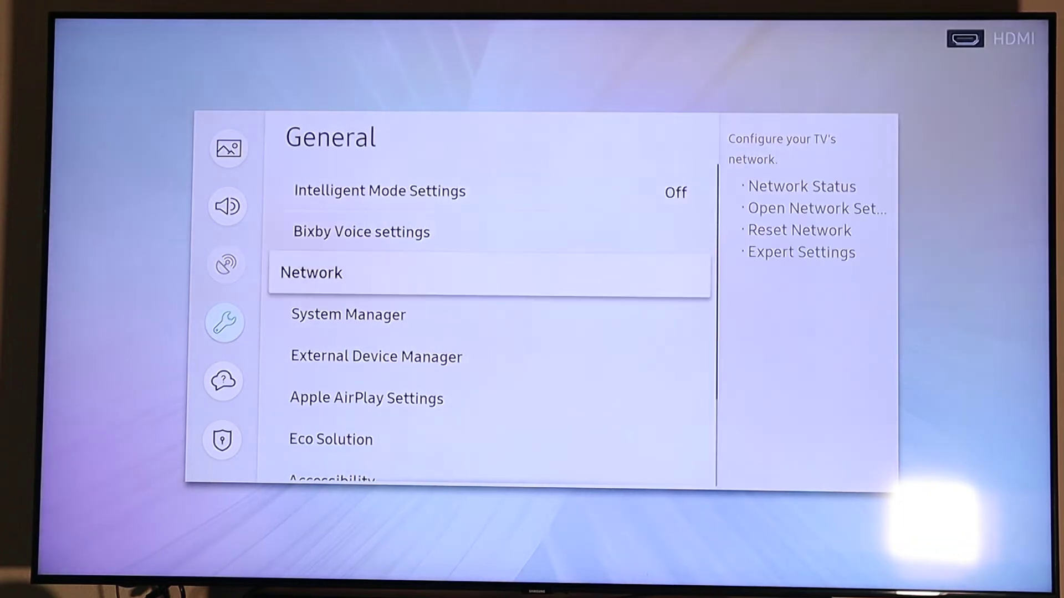
pyautogui.press('Down')
pyautogui.press('Down')
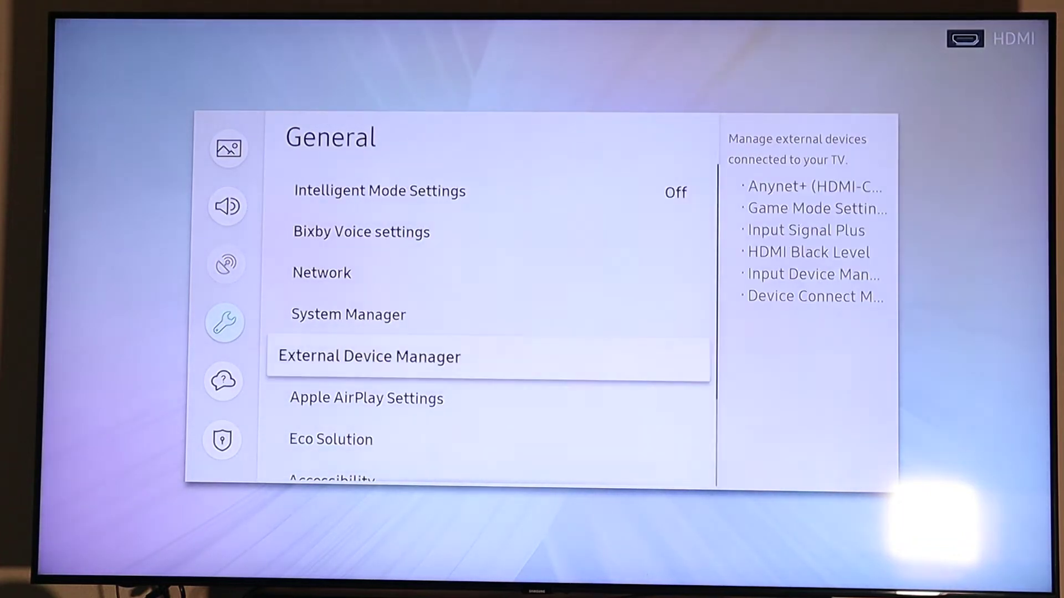
pyautogui.press('Down')
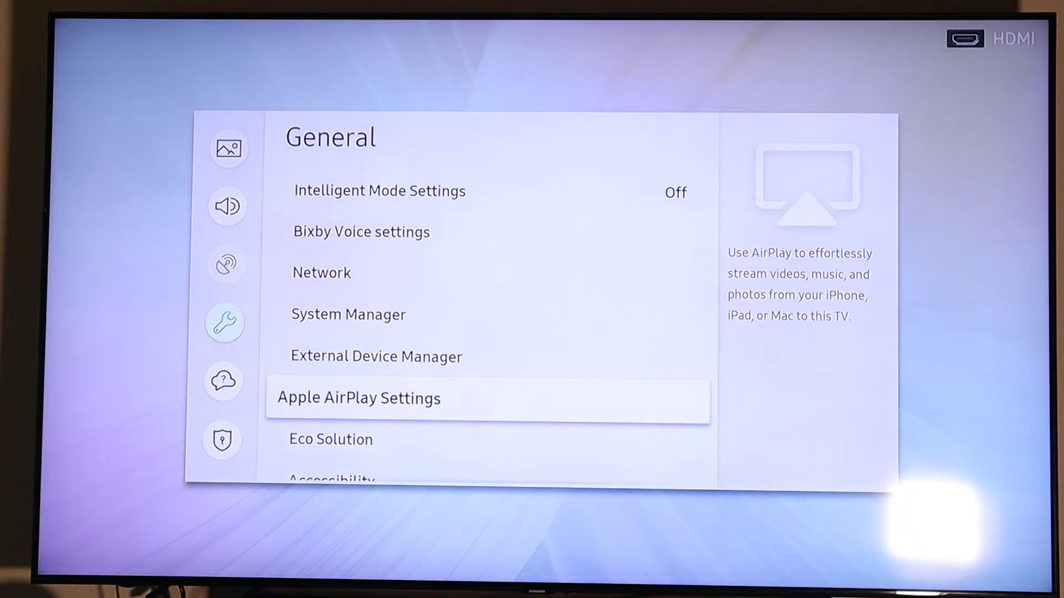
pyautogui.press('Return')
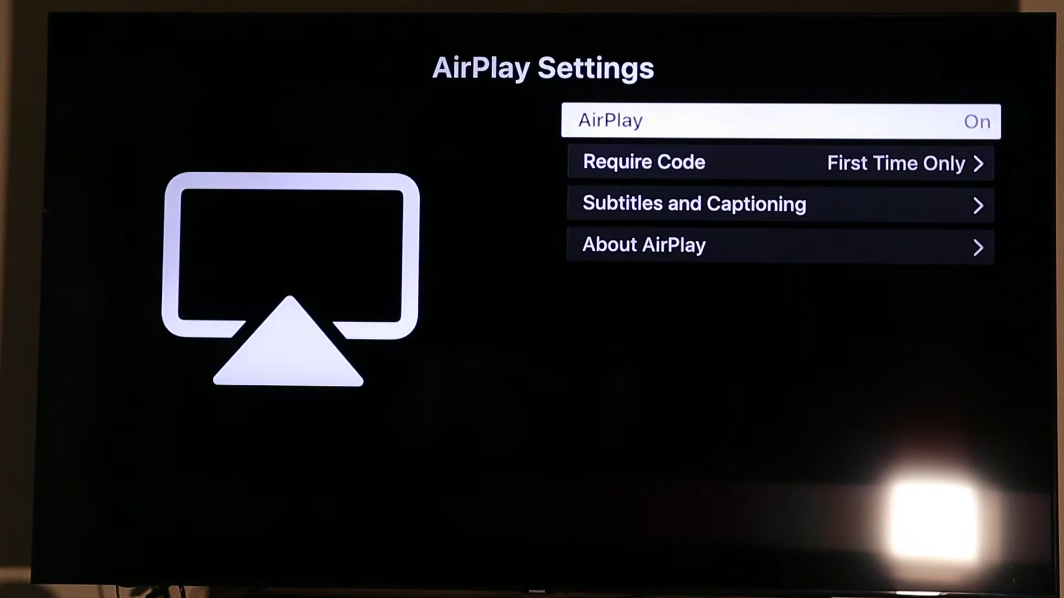
# - Check the Require Code options and keep it set to First Time Only
pyautogui.press('Down')
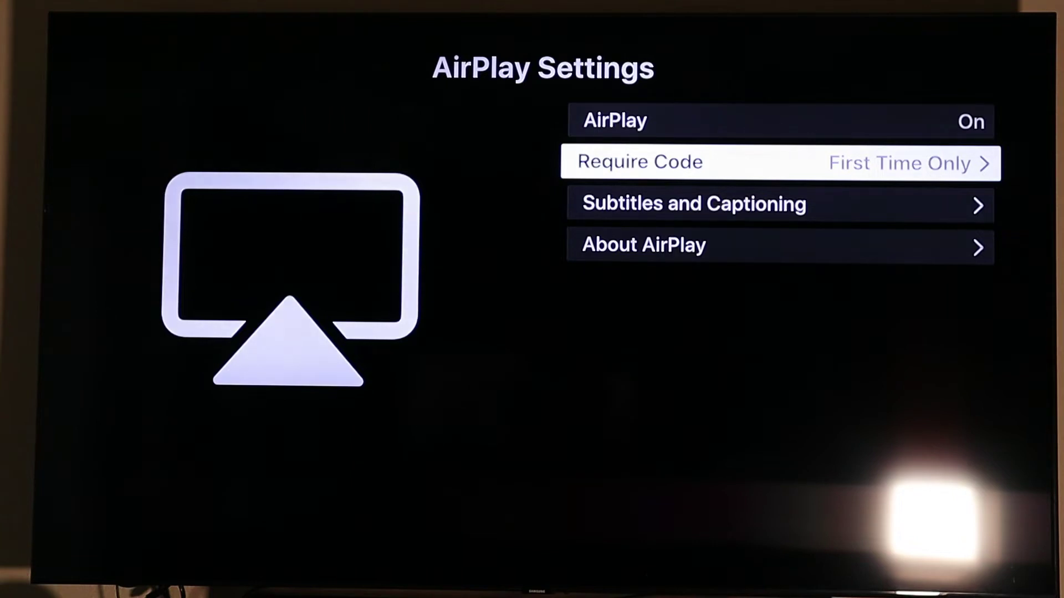
pyautogui.press('Return')
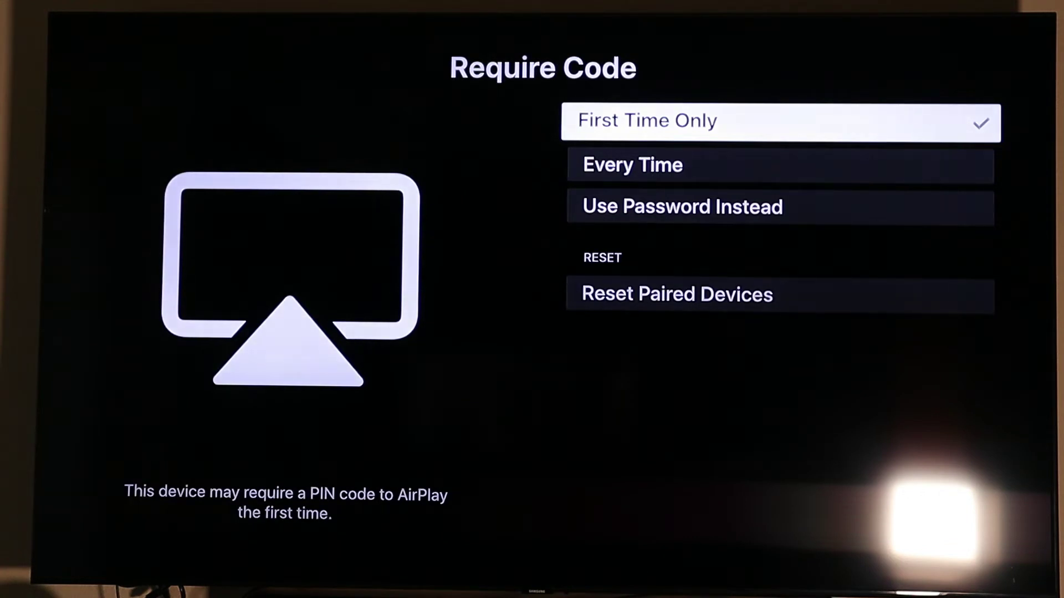
pyautogui.press('Escape')
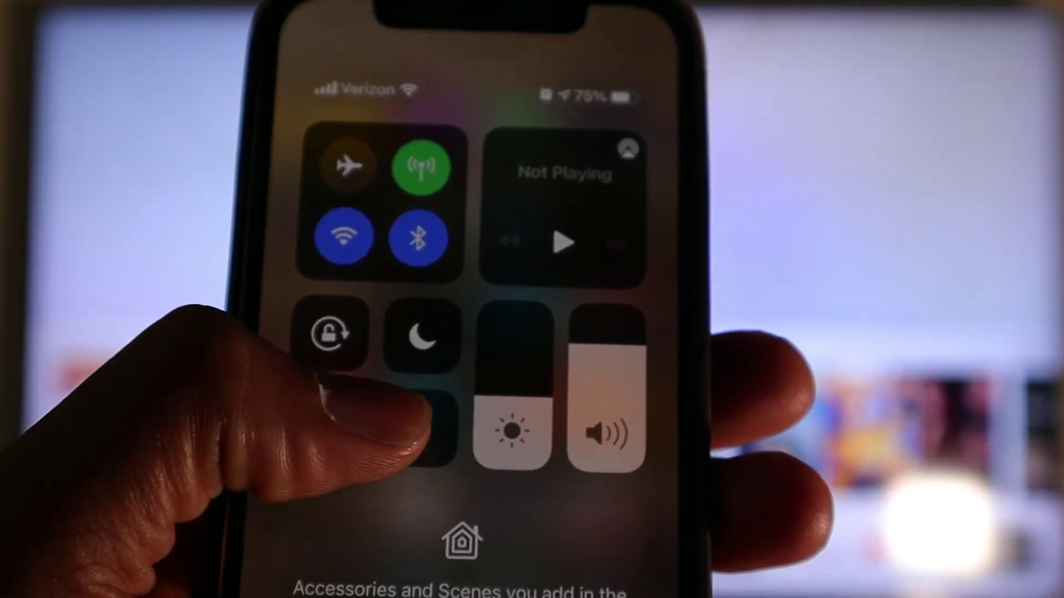
# - Choose Screen Mirroring in Control Center and pick Samsung Q70 Series as the target
pyautogui.click(420, 429)
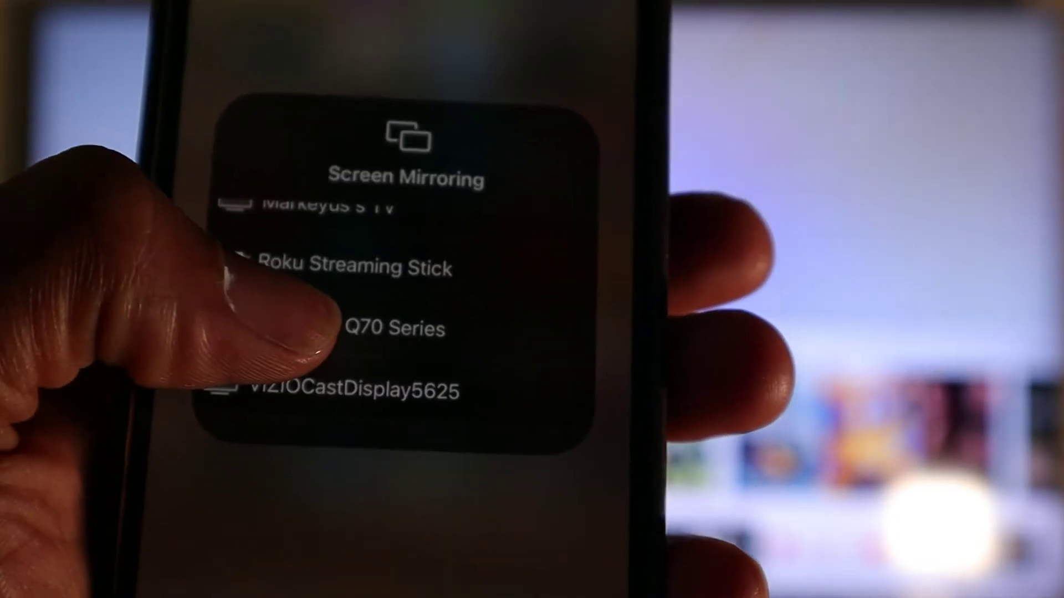
pyautogui.click(324, 329)
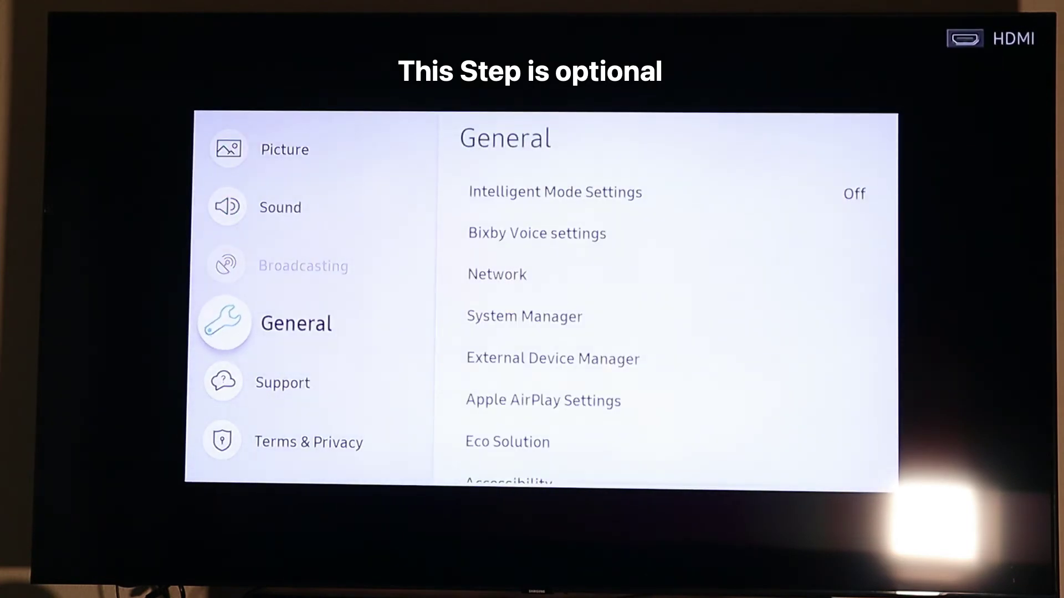
pyautogui.press('Return')
pyautogui.press('Down')
pyautogui.press('Down')
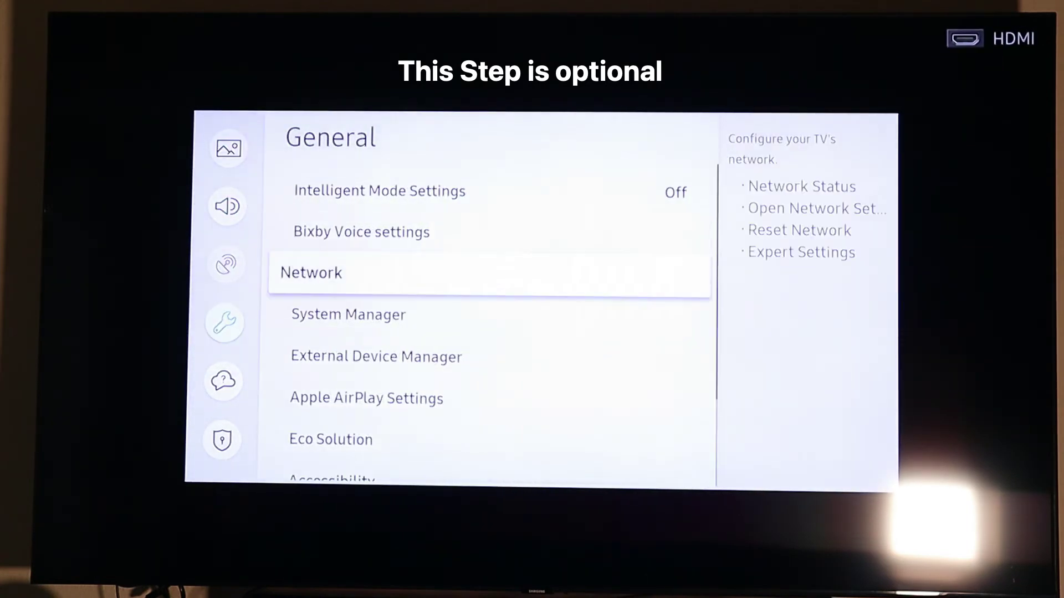
pyautogui.press('Down')
pyautogui.press('Return')
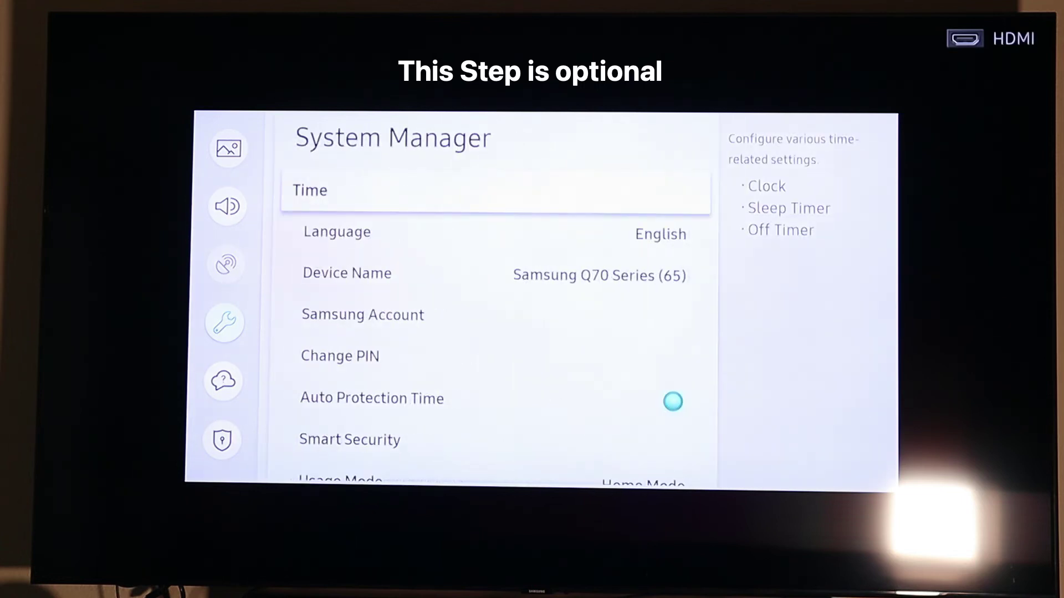
pyautogui.press('Down')
pyautogui.press('Down')
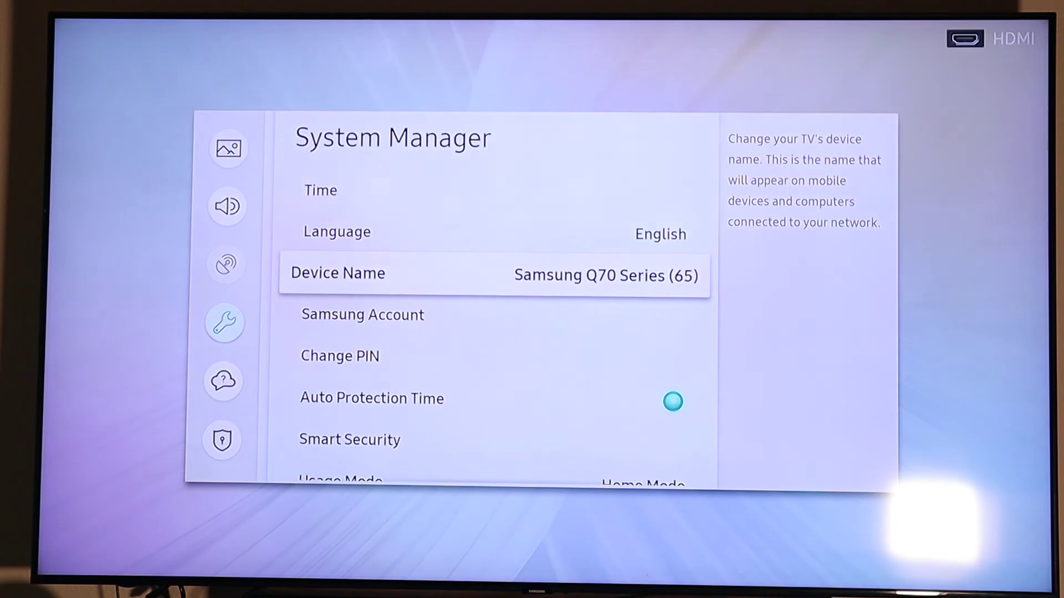
pyautogui.press('Escape')
pyautogui.press('Escape')
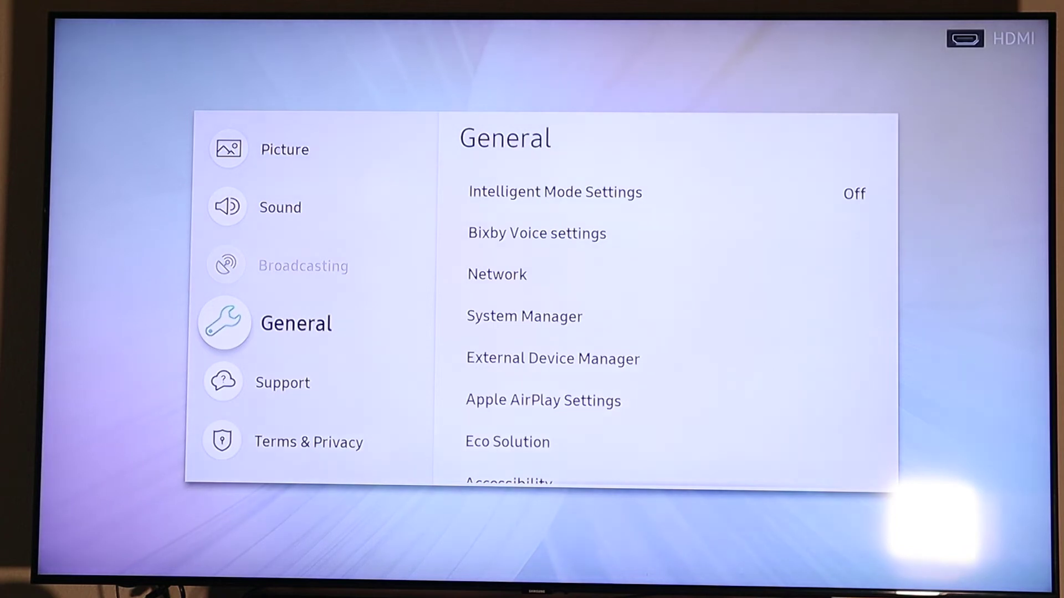
pyautogui.press('Home')
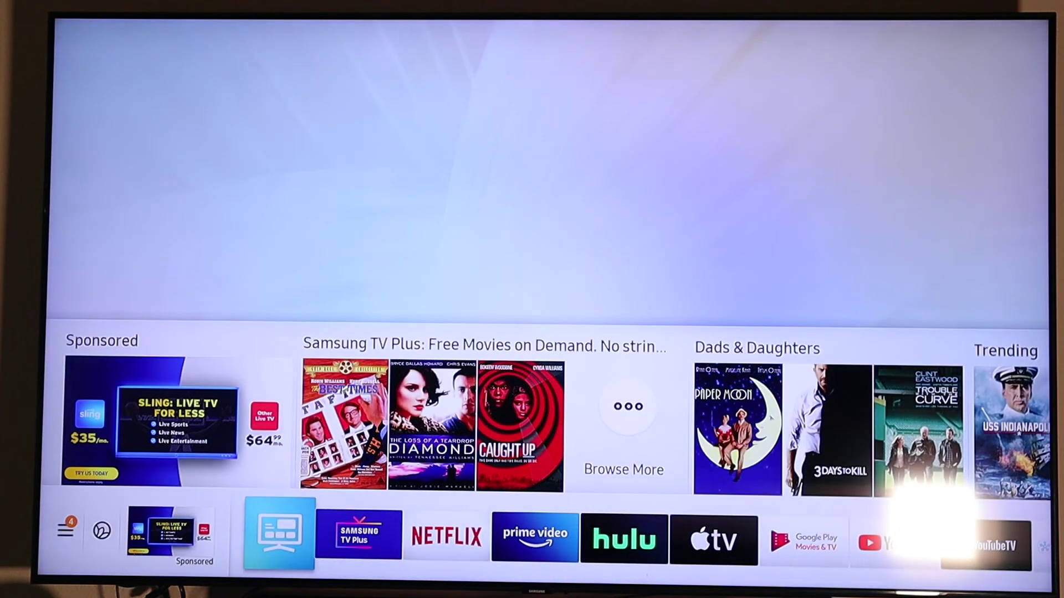